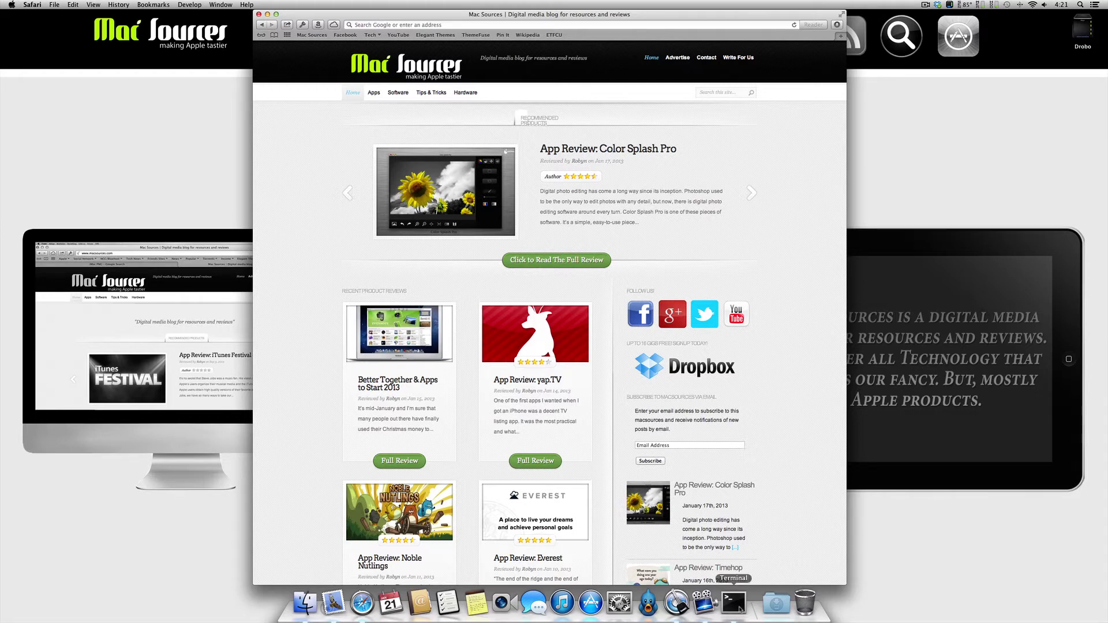
# - Open Terminal from the Dock and run 'killall Safari' to force-quit Safari
pyautogui.click(733, 602)
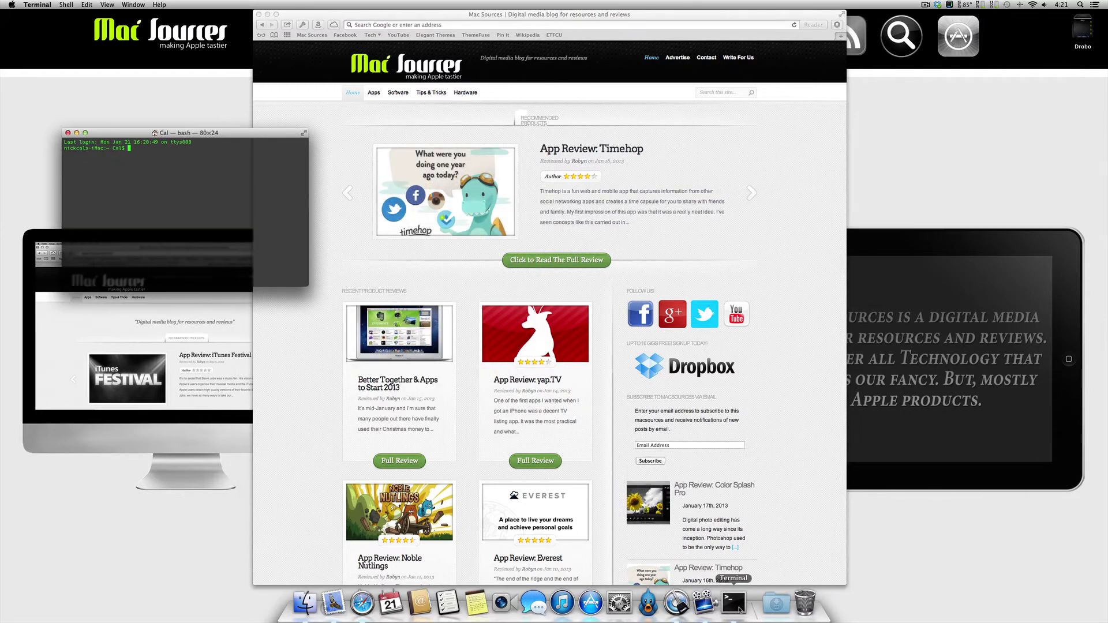
pyautogui.write('kill')
pyautogui.write('all')
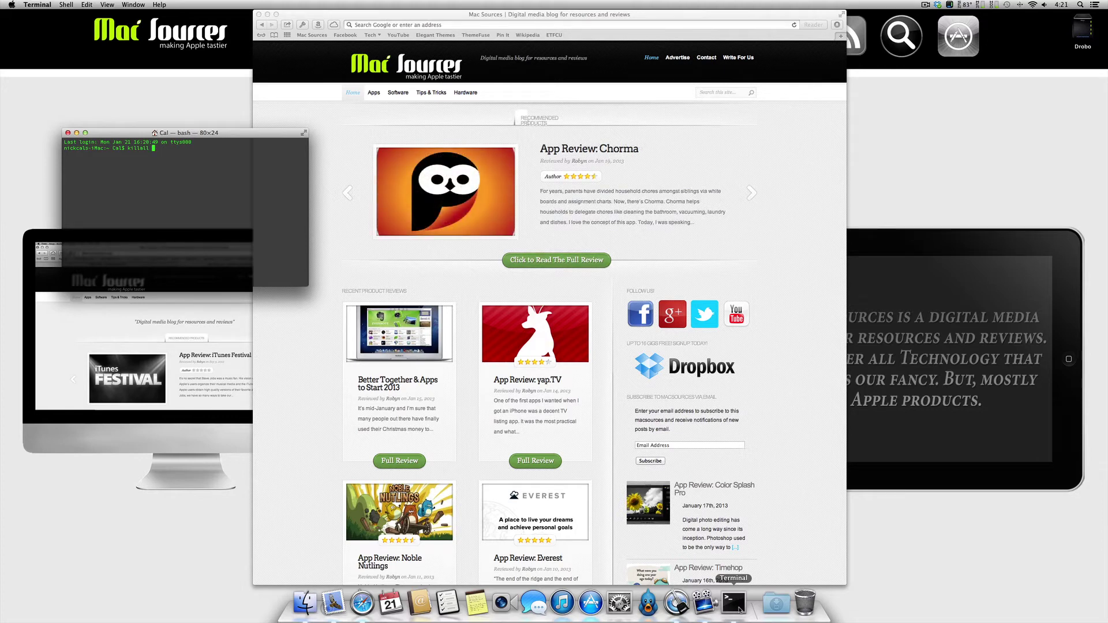
pyautogui.write('Safa')
pyautogui.write('ri')
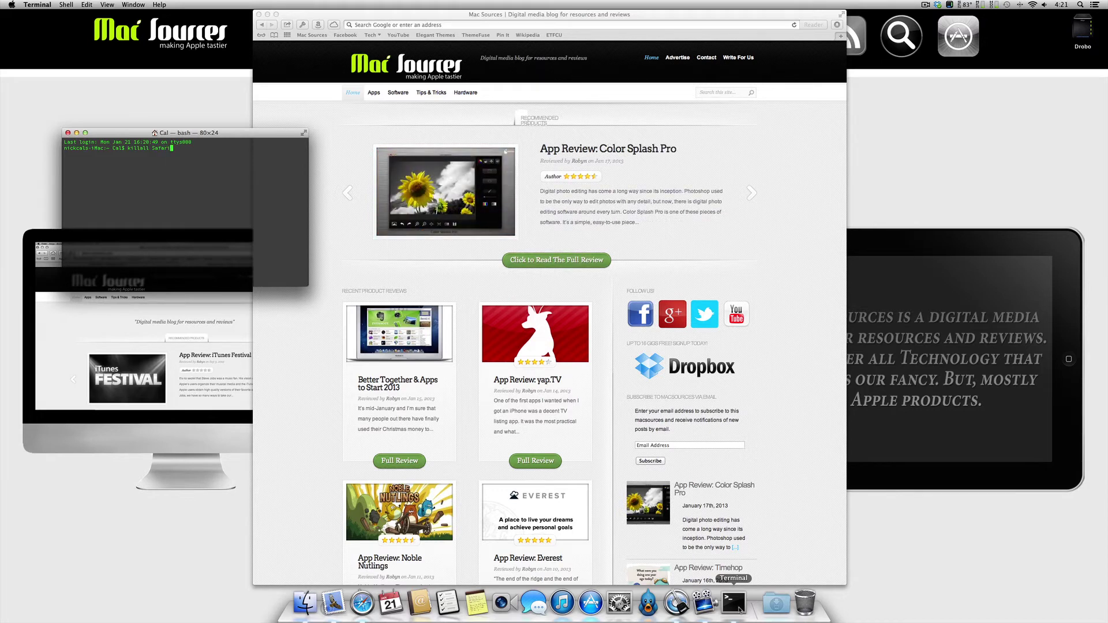
pyautogui.press('Return')
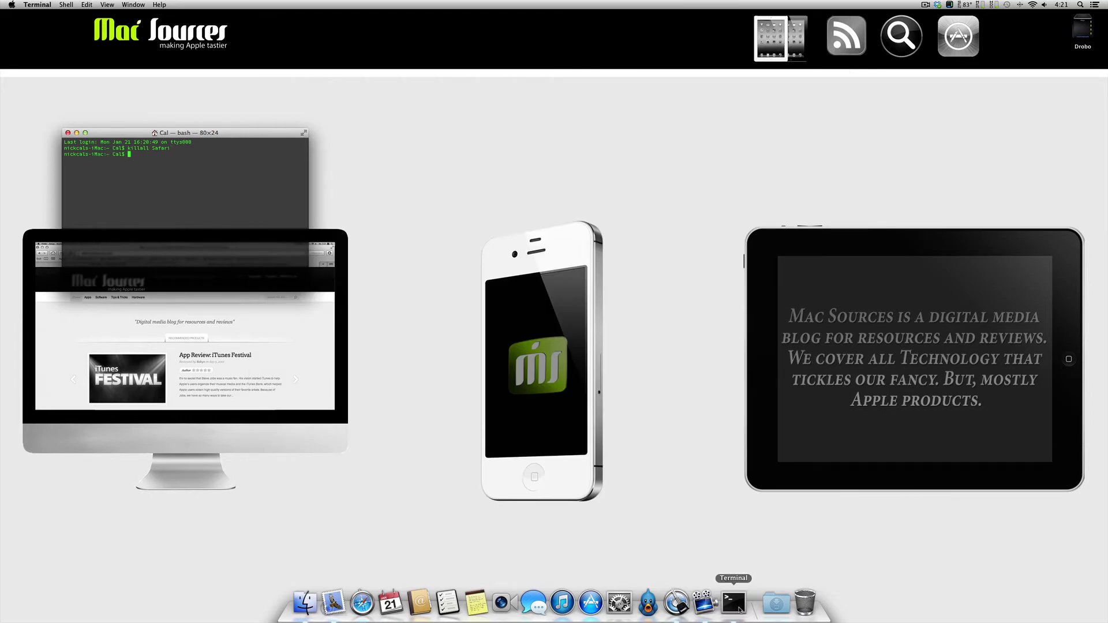